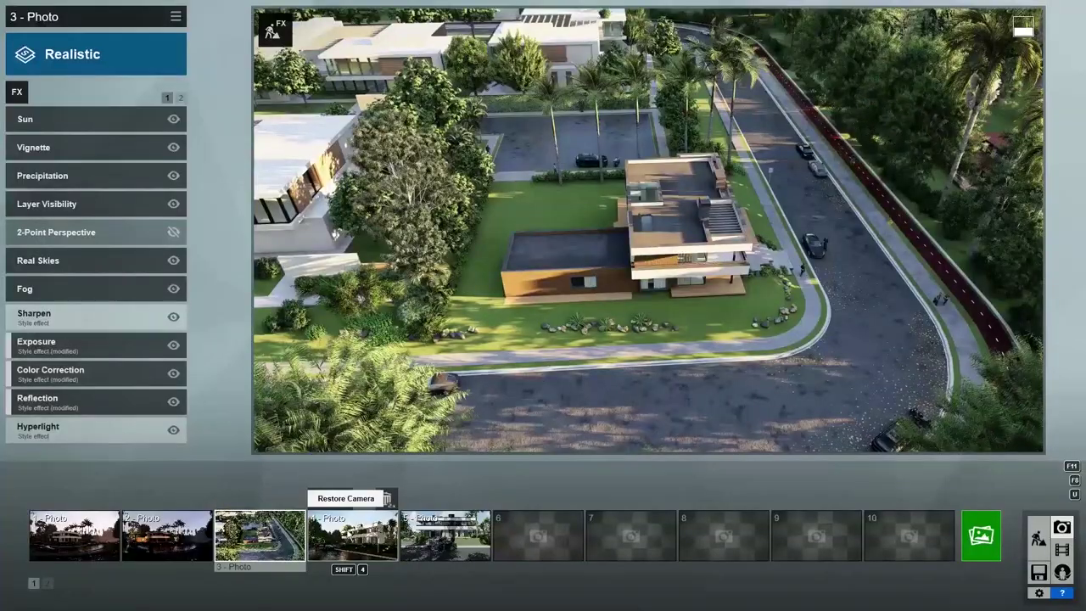
# Step: Return to Lumion's start screen with the New, Examples, Load, Save and Save as options
pyautogui.click(343, 530)
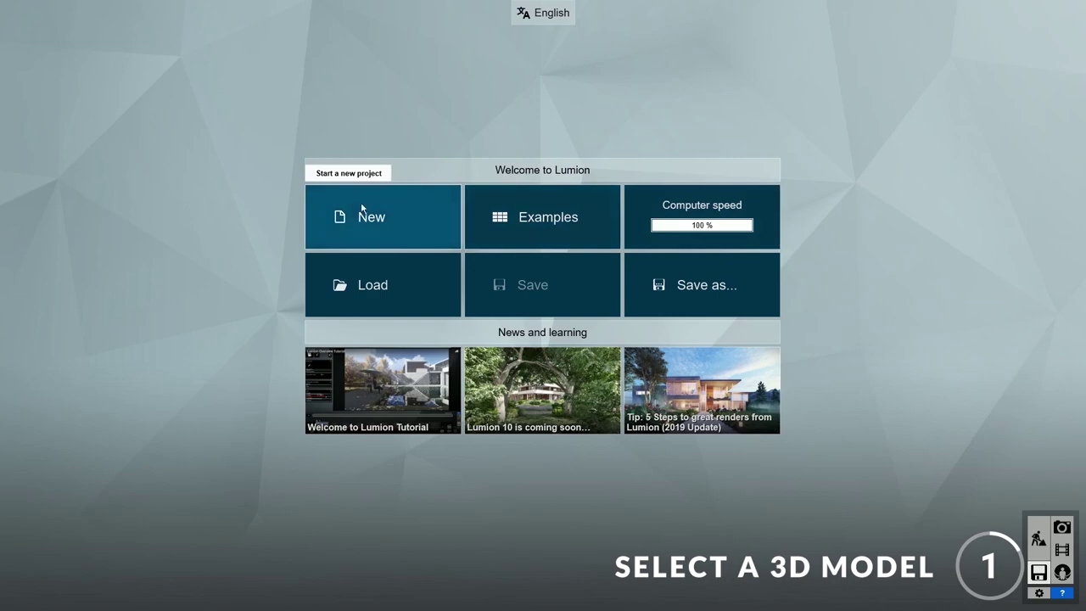
# Step: Start a new project and choose My Project.skp as the SketchUp model to import
pyautogui.click(387, 213)
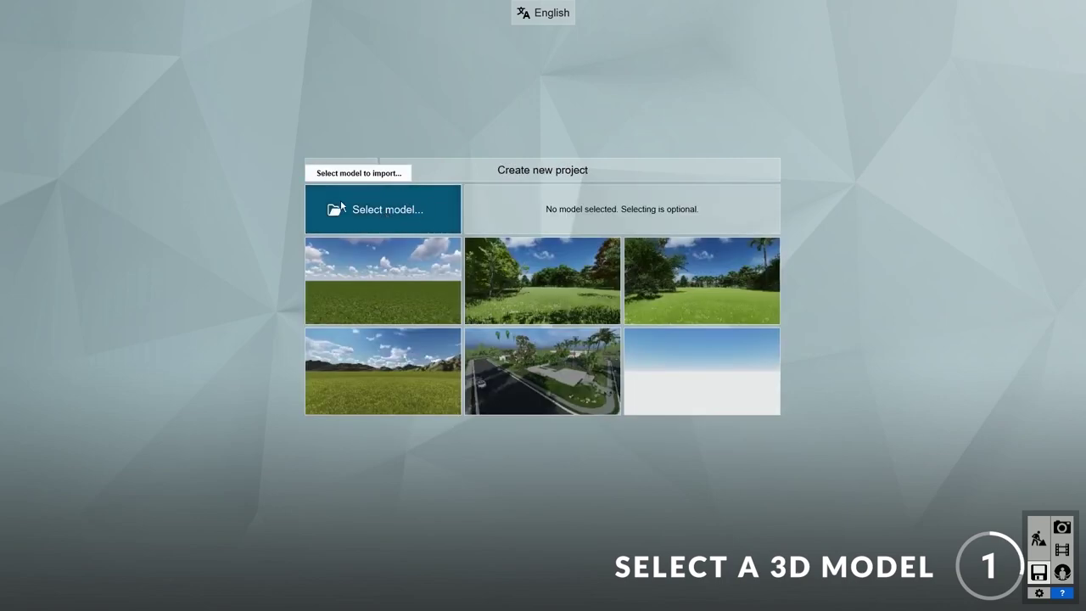
pyautogui.click(416, 209)
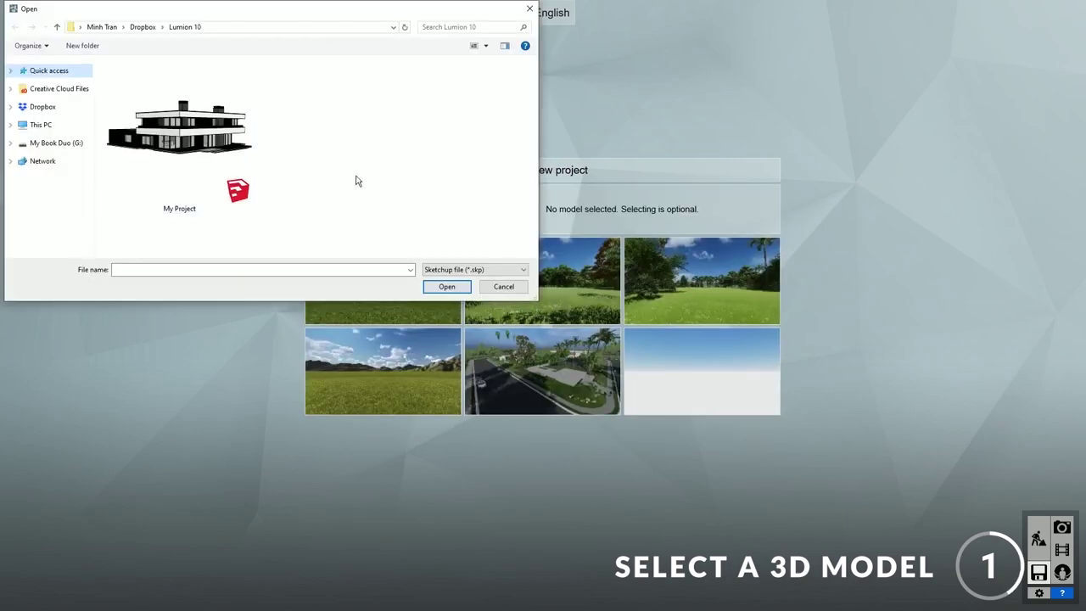
pyautogui.click(464, 269)
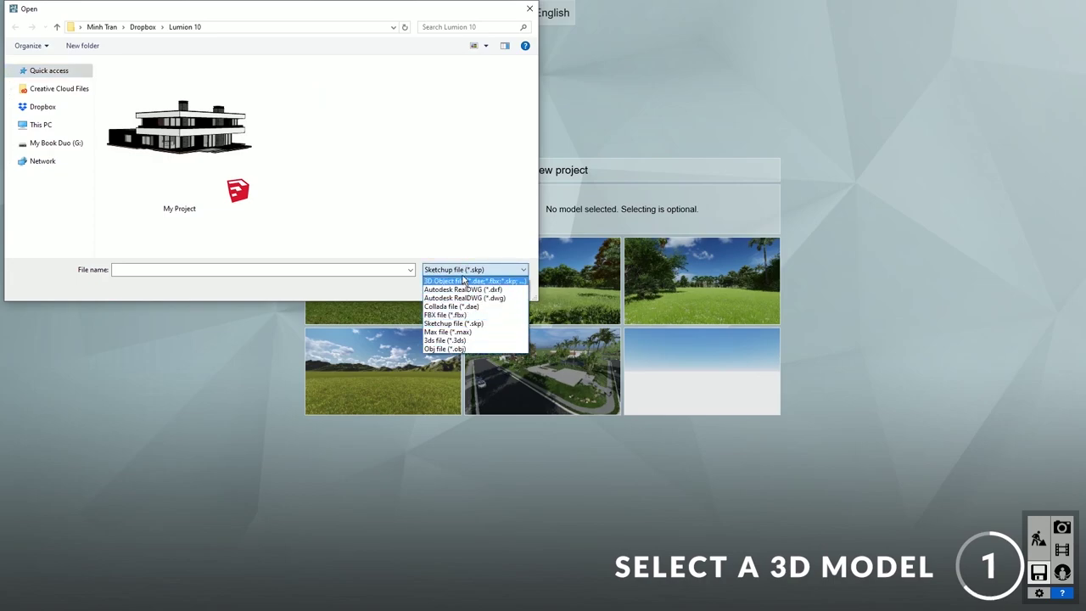
pyautogui.click(458, 272)
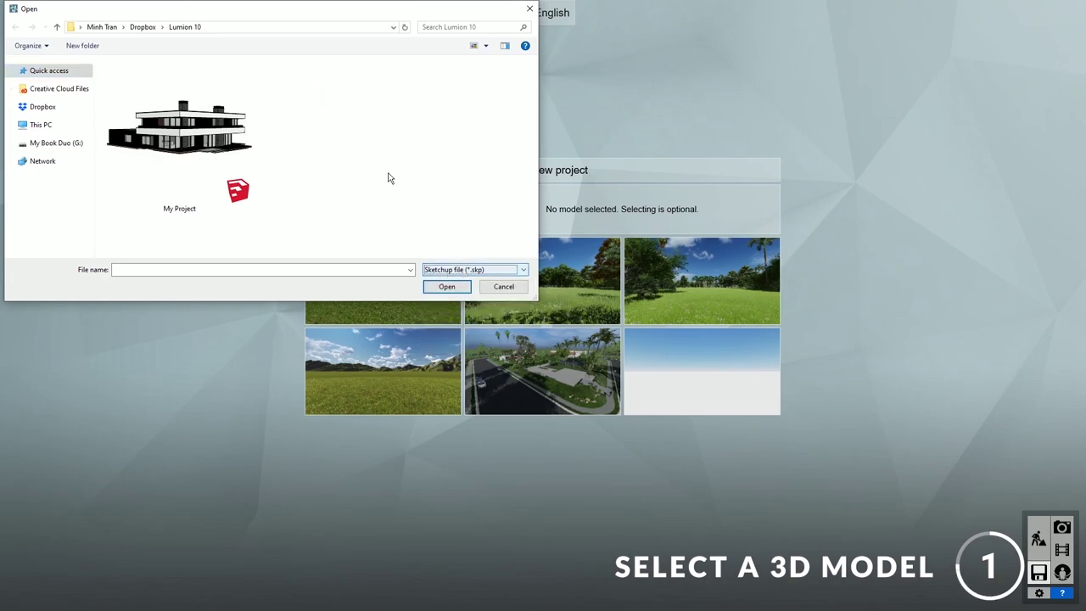
pyautogui.click(214, 149)
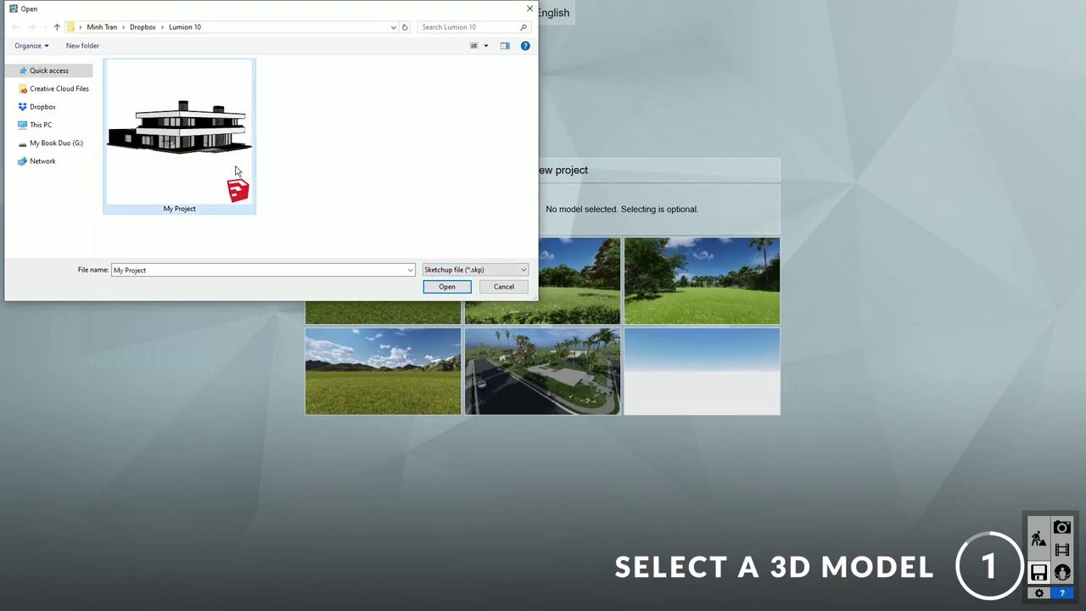
pyautogui.click(447, 287)
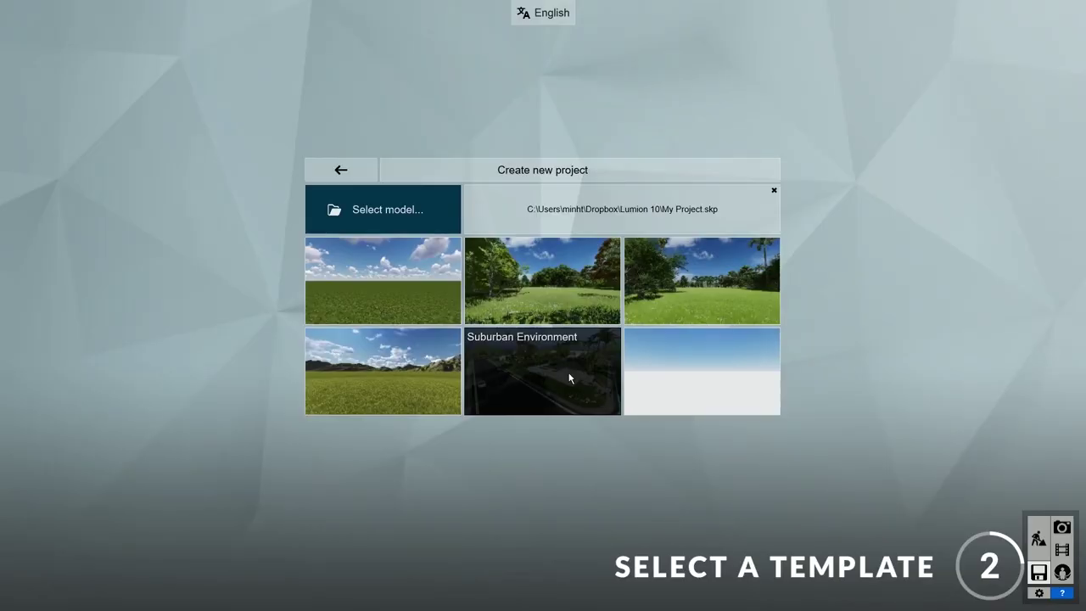
# Step: Load the Suburban Environment template with the house, then undo a trial move of the house
pyautogui.click(569, 379)
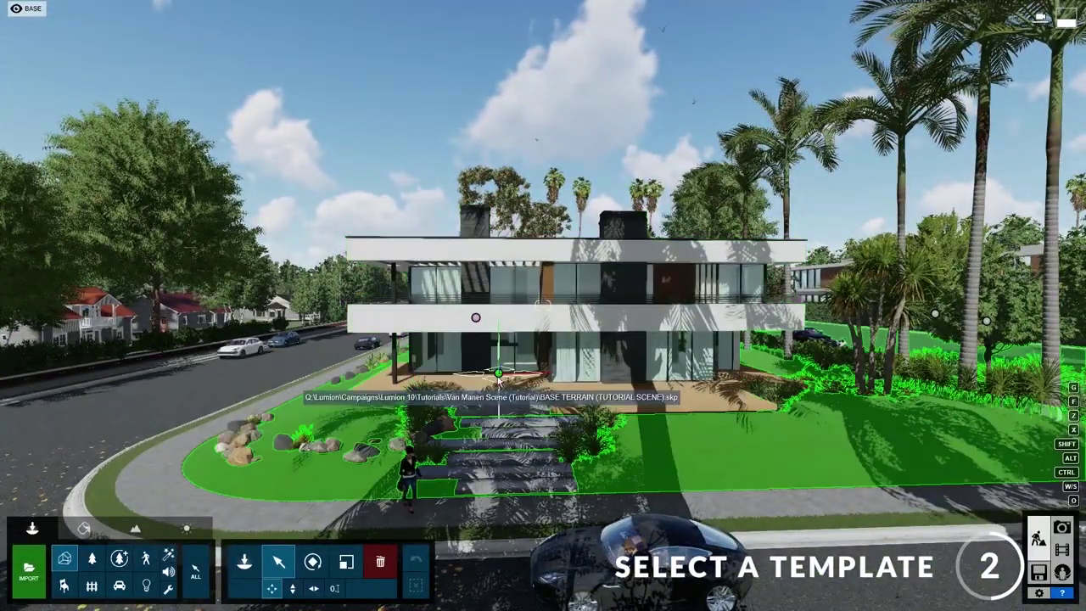
pyautogui.click(472, 366)
pyautogui.moveTo(473, 367); pyautogui.dragTo(501, 360)
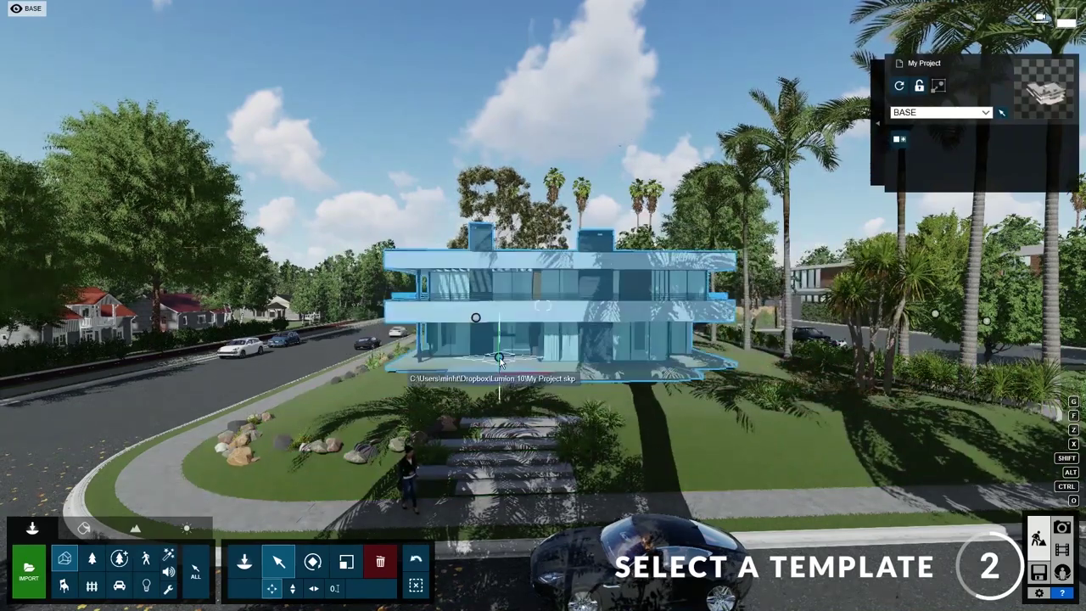
pyautogui.click(416, 561)
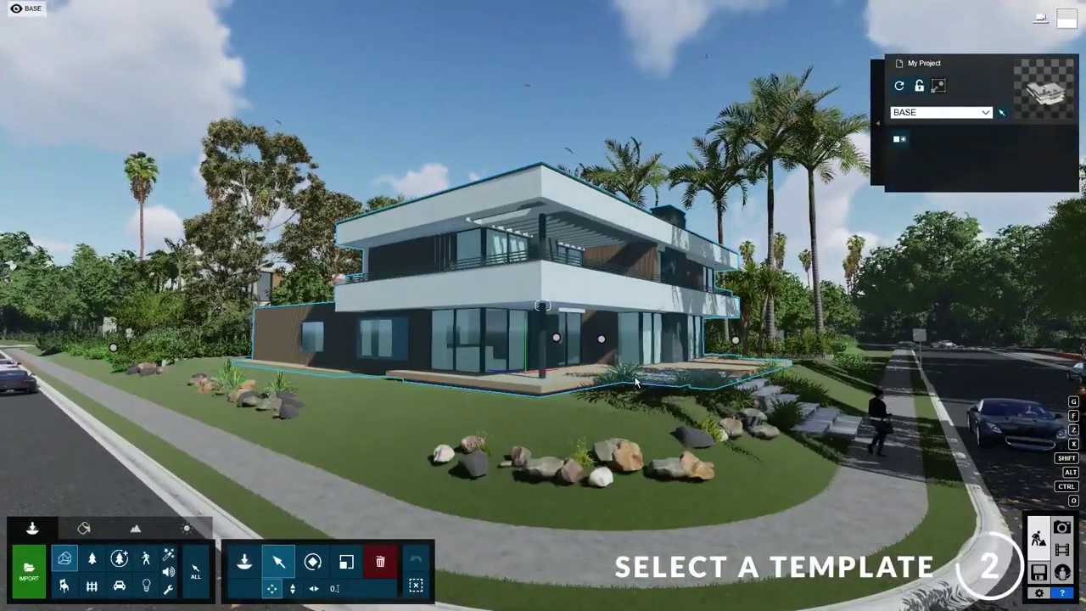
# Step: Frame the house from across the street near the parked car
pyautogui.moveTo(637, 384); pyautogui.dragTo(542, 383, button='right')
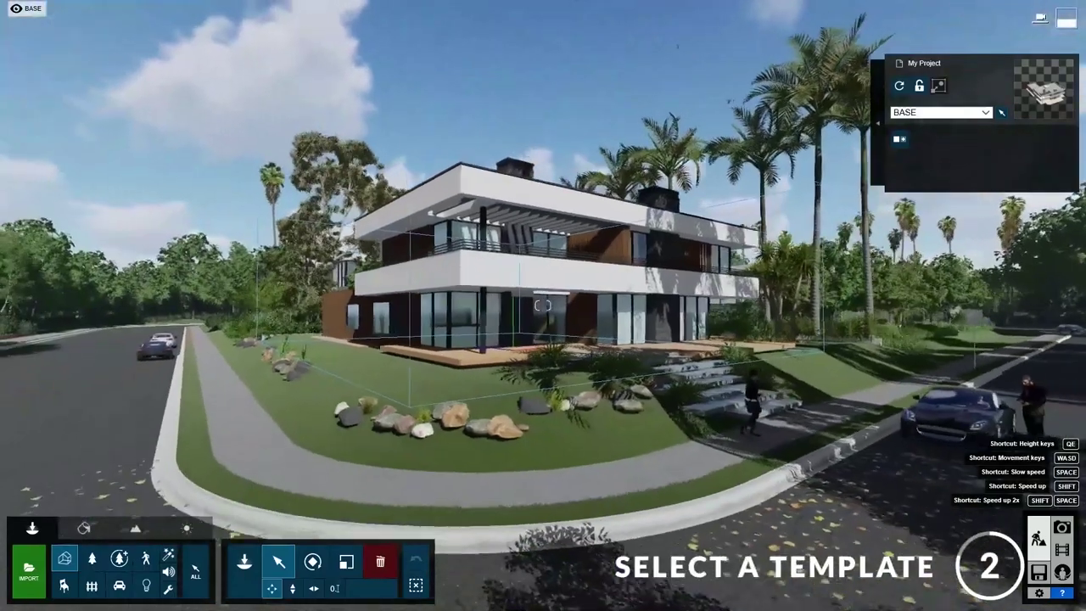
pyautogui.moveTo(543, 305); pyautogui.dragTo(636, 383, button='right')
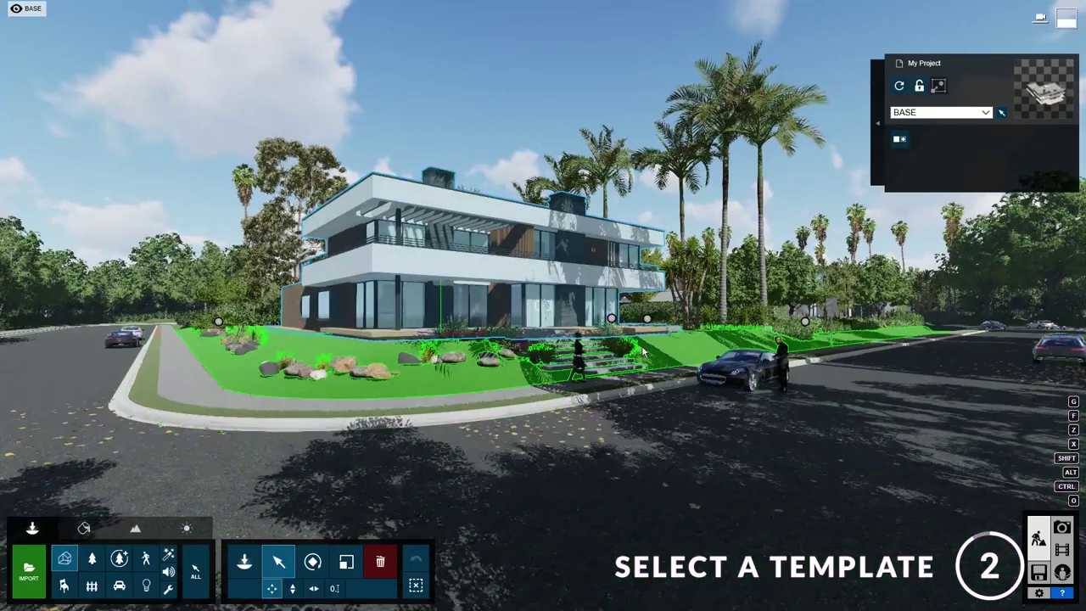
pyautogui.moveTo(642, 352)
pyautogui.mouseDown(button='right')
pyautogui.moveTo(594, 355)
pyautogui.moveTo(628, 339)
pyautogui.mouseUp(button='right')
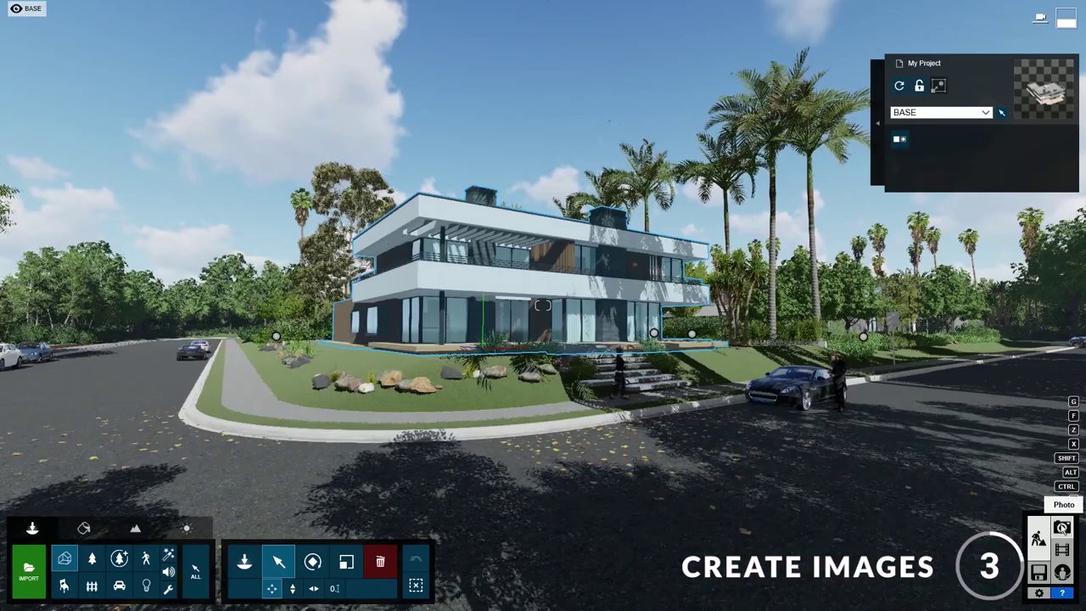
# Step: In Photo mode, review the four stored photo views: first, night, aerial and street-level
pyautogui.click(1061, 527)
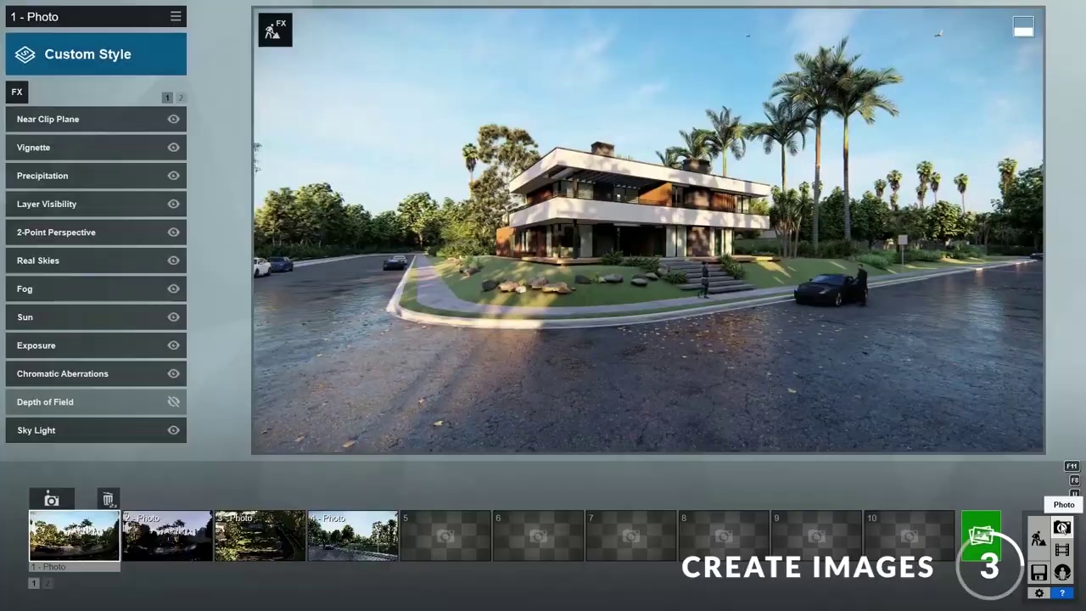
pyautogui.click(68, 547)
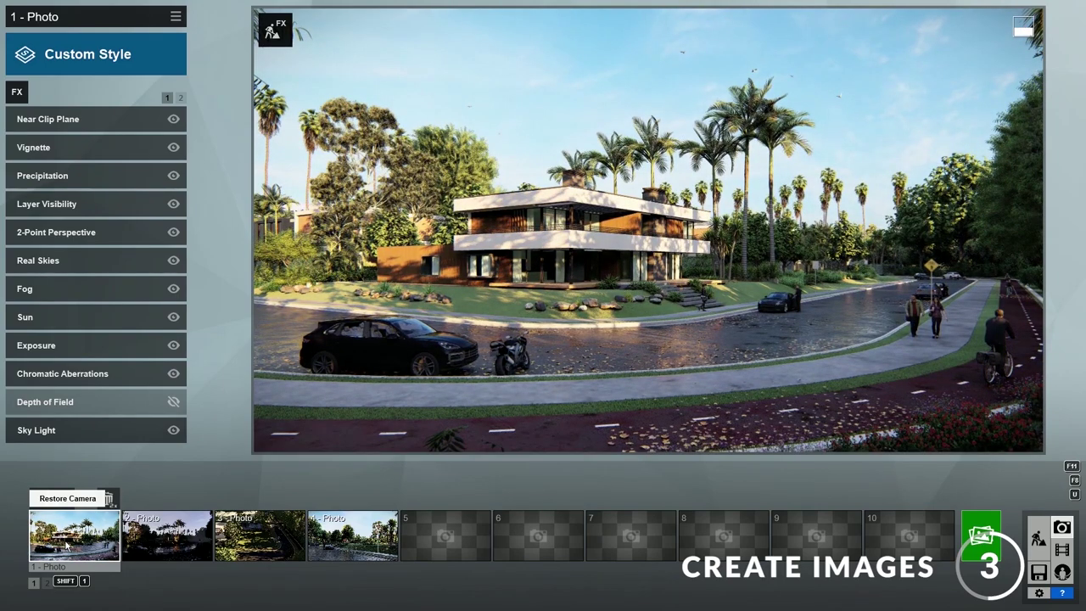
pyautogui.click(138, 552)
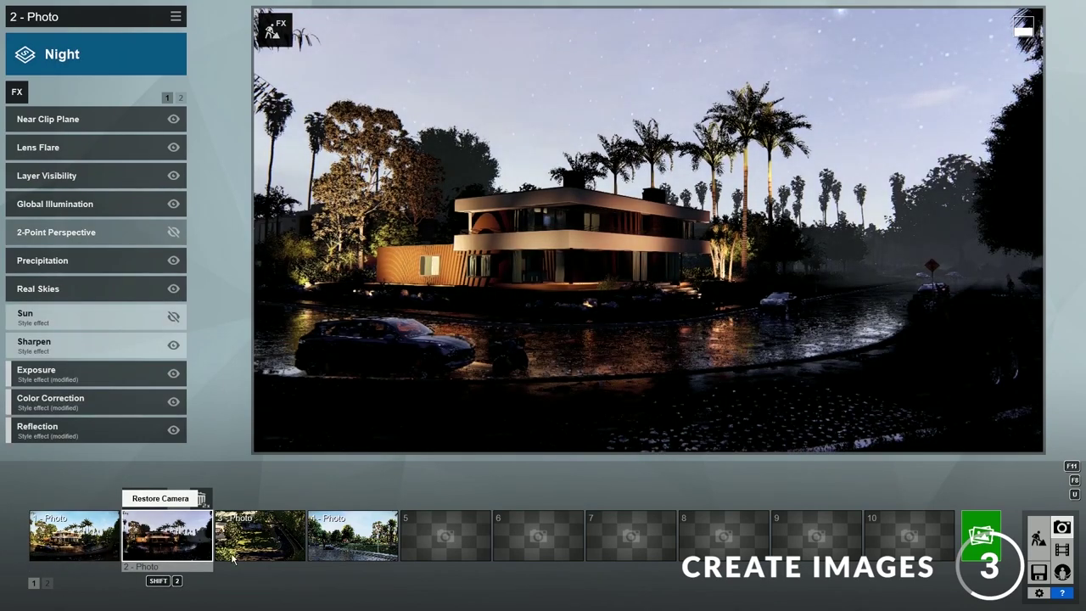
pyautogui.click(242, 555)
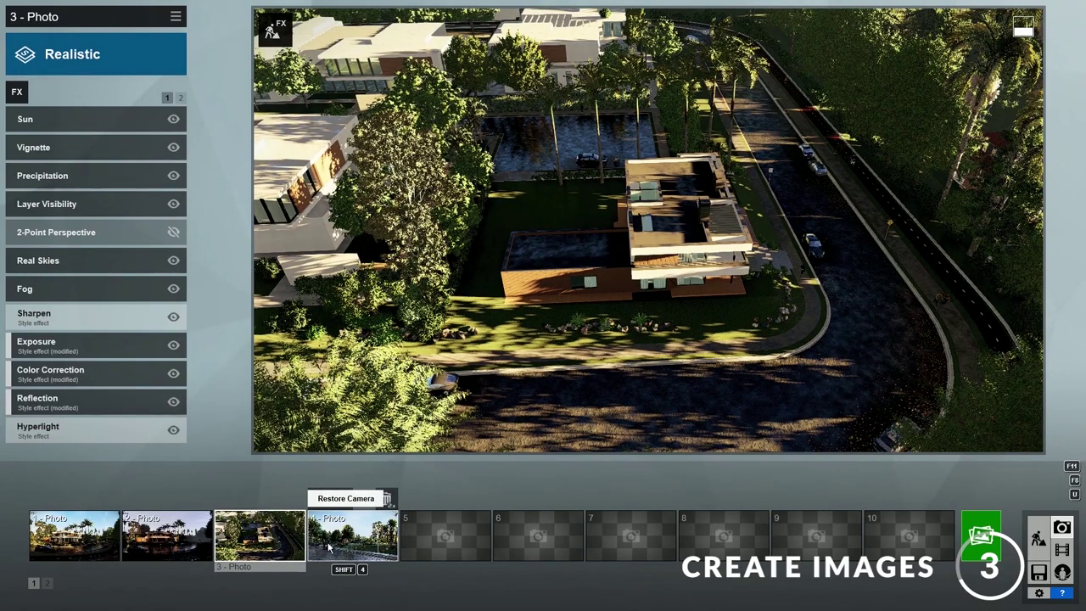
pyautogui.click(330, 547)
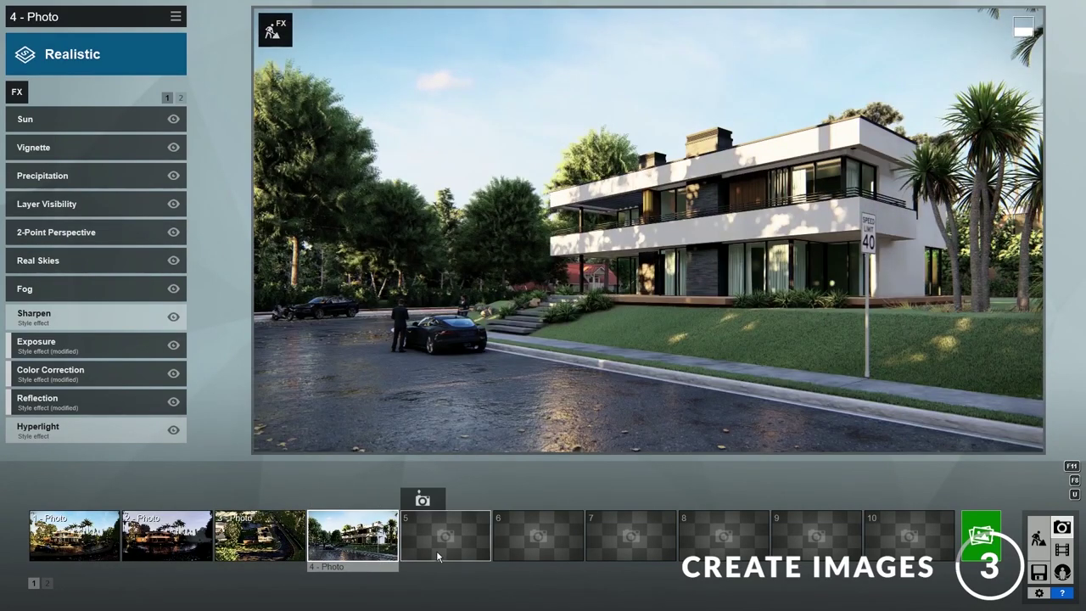
# Step: Store a lower view of the house front and parked car as photo 5
pyautogui.click(436, 550)
pyautogui.press('w')
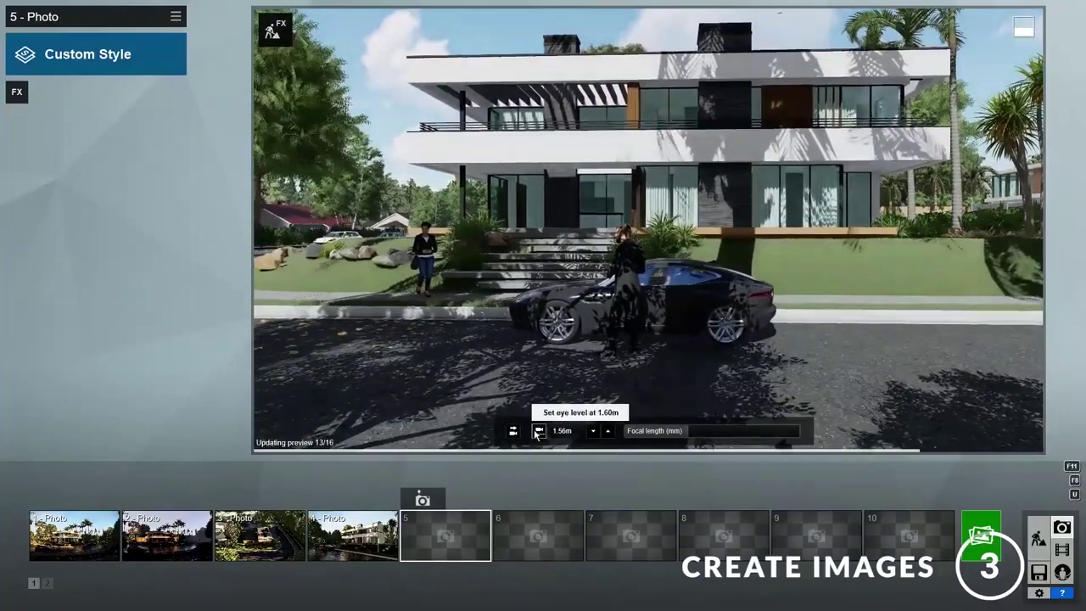
pyautogui.click(537, 431)
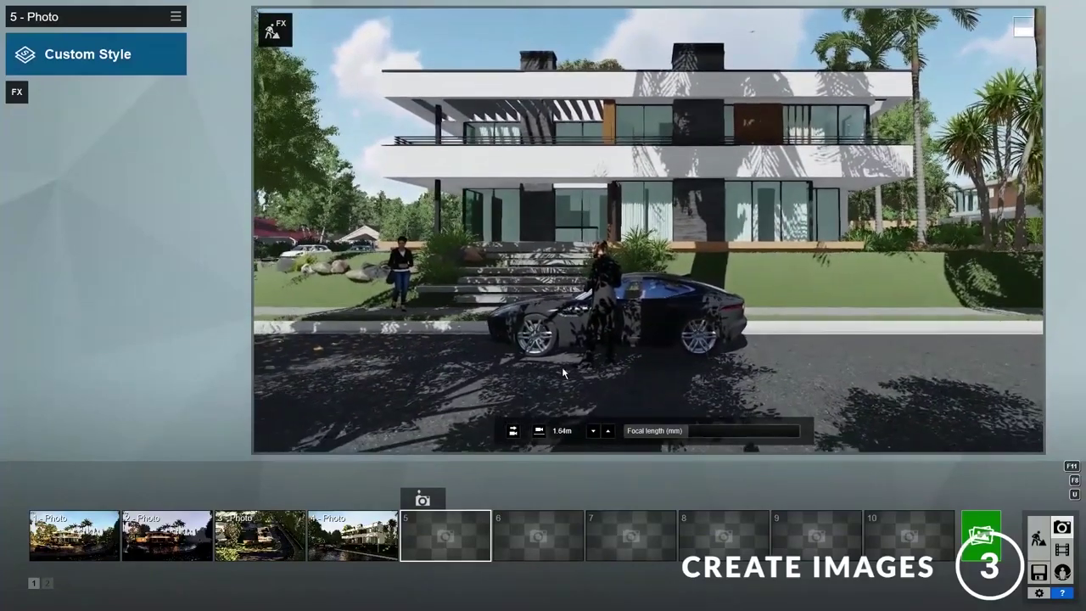
pyautogui.click(423, 500)
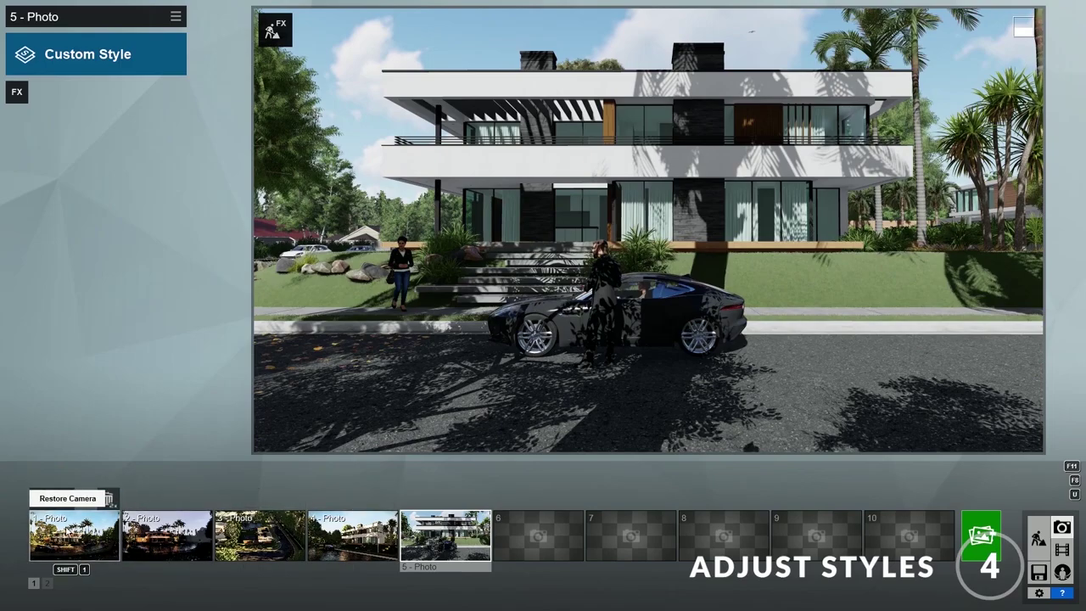
# Step: Give photo 1 a Sunset sky from the Real Skies gallery
pyautogui.click(68, 531)
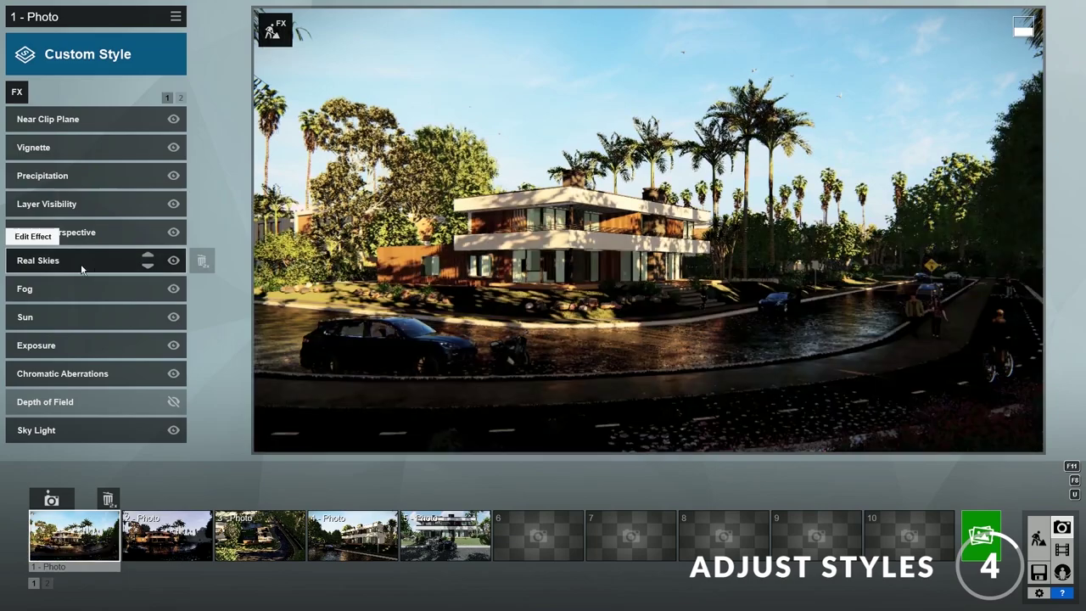
pyautogui.click(81, 265)
pyautogui.click(55, 163)
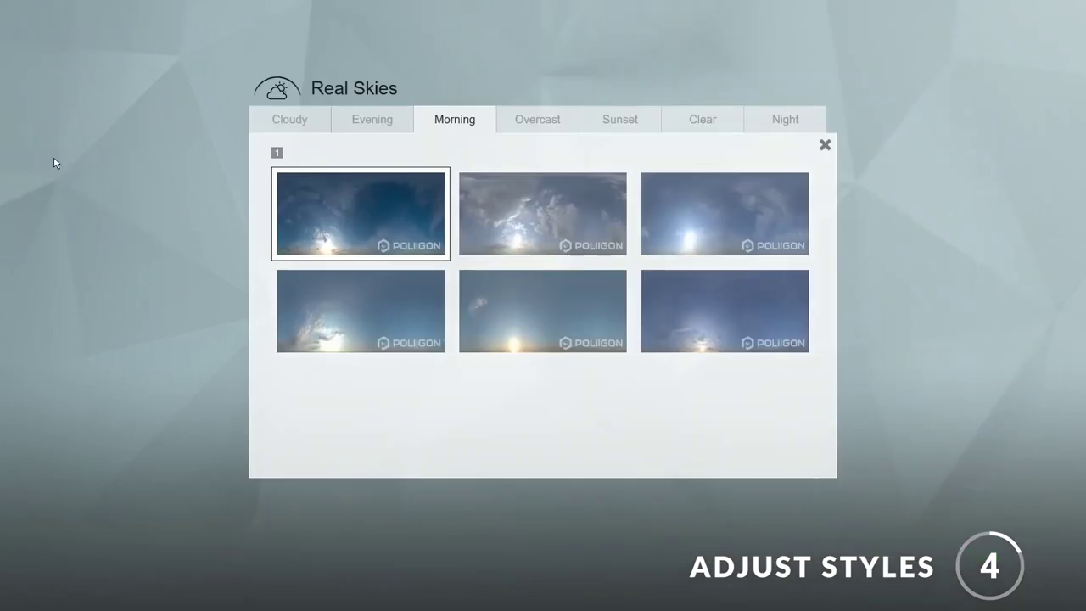
pyautogui.click(622, 123)
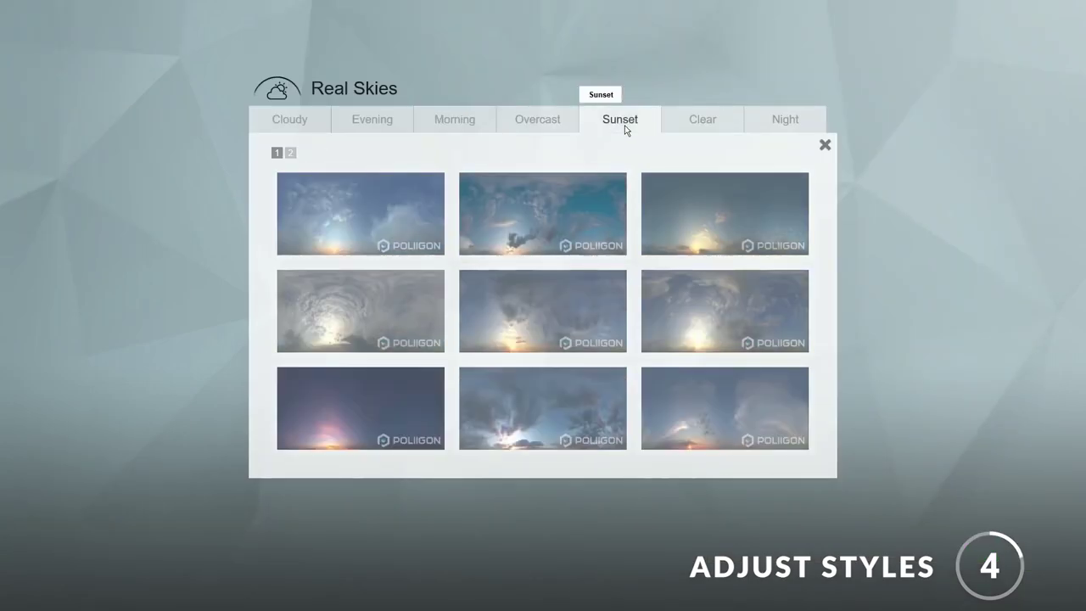
pyautogui.click(334, 408)
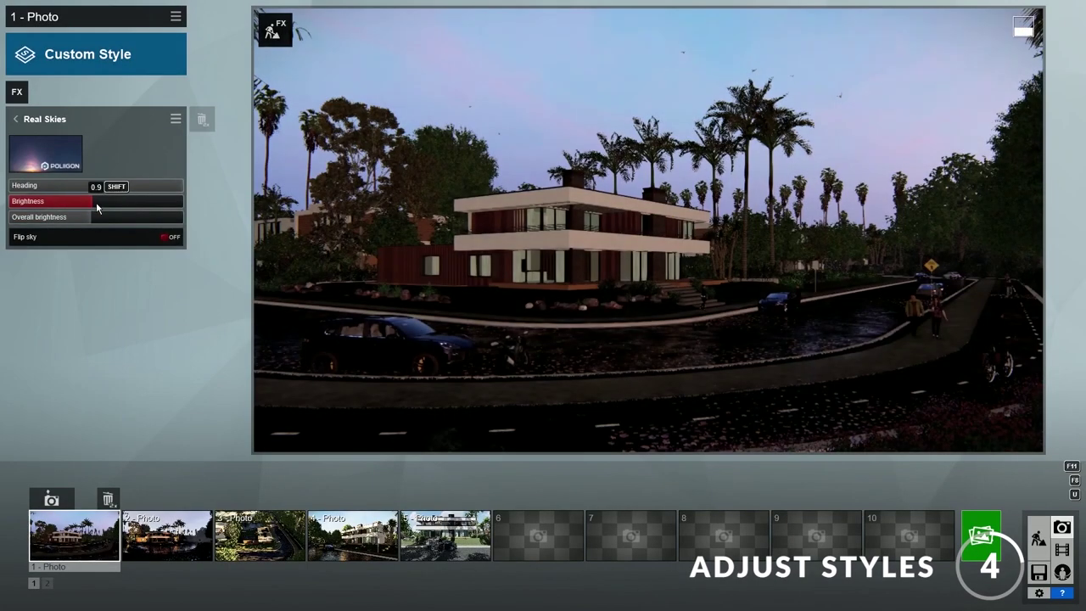
# Step: Raise the sky's brightness and overall brightness and set its heading to 180°
pyautogui.click(95, 202)
pyautogui.click(99, 218)
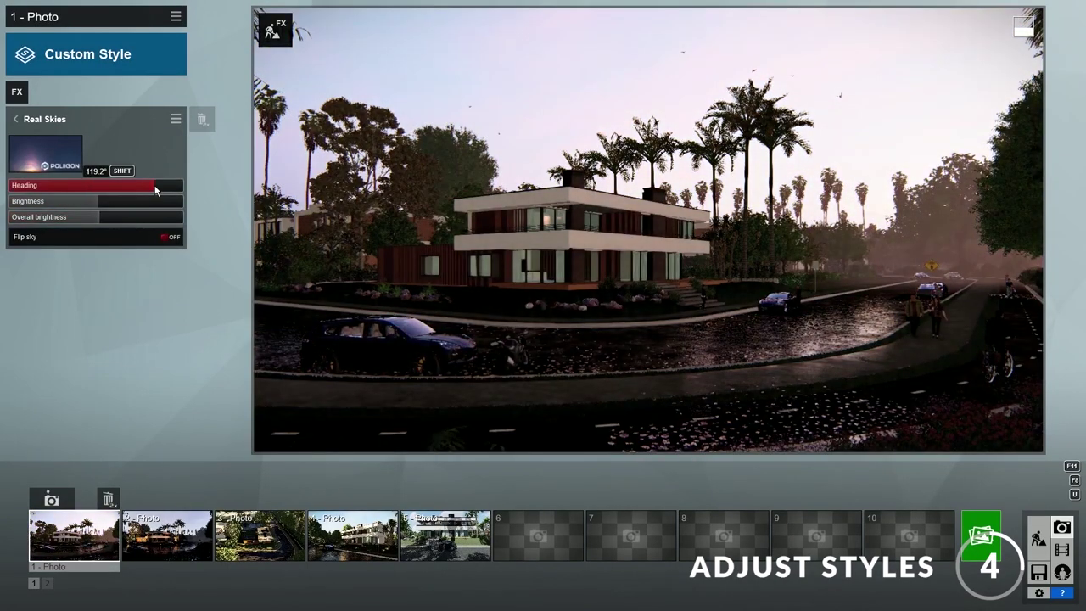
pyautogui.click(149, 185)
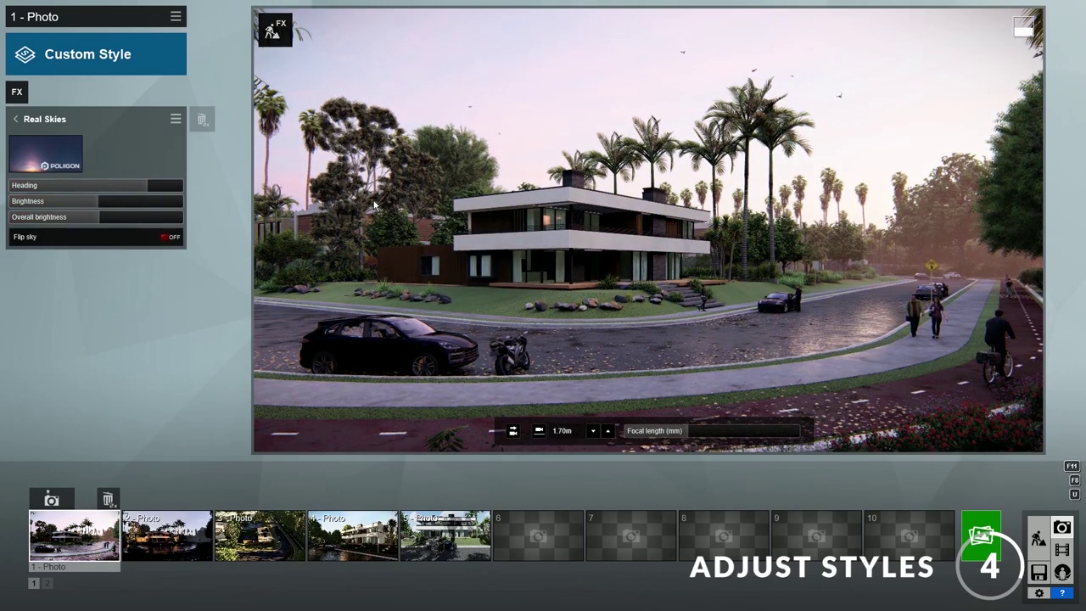
pyautogui.click(167, 538)
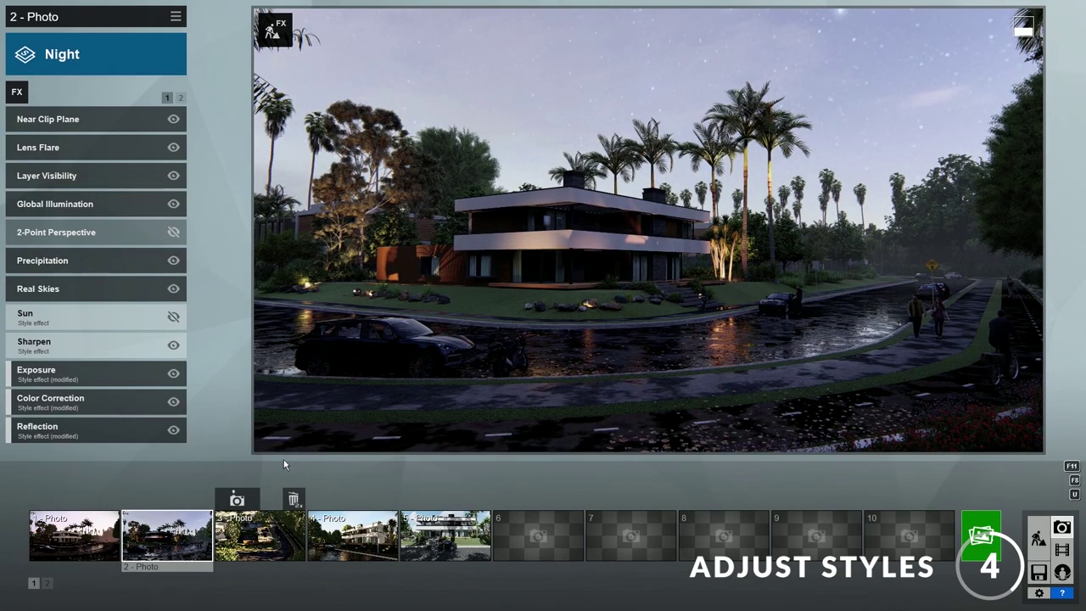
# Step: Review photos 3 and 4, check the program settings, and bring up photo 5
pyautogui.click(265, 536)
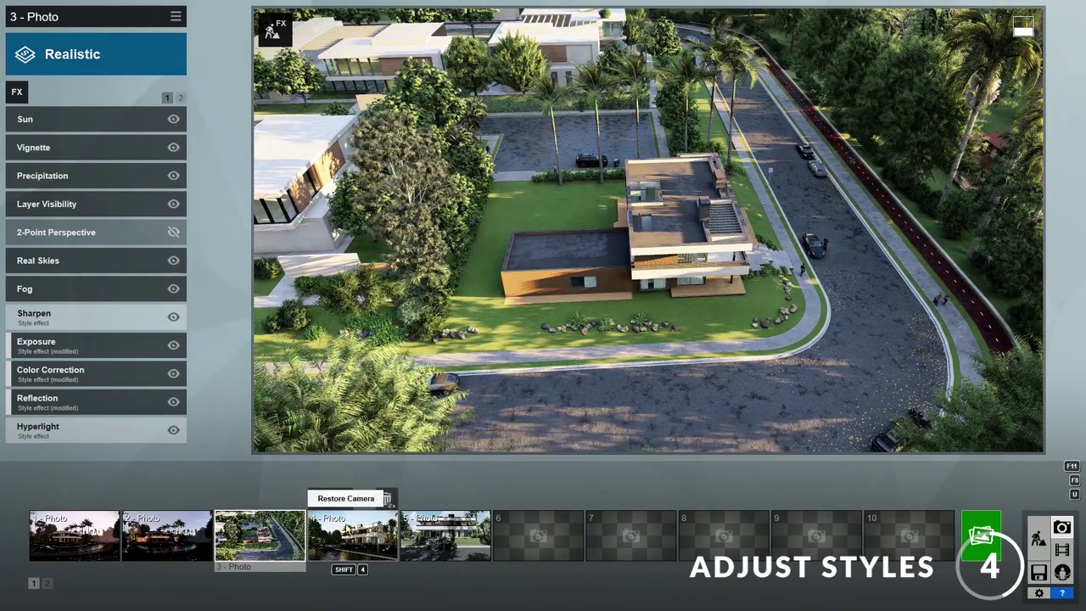
pyautogui.click(387, 500)
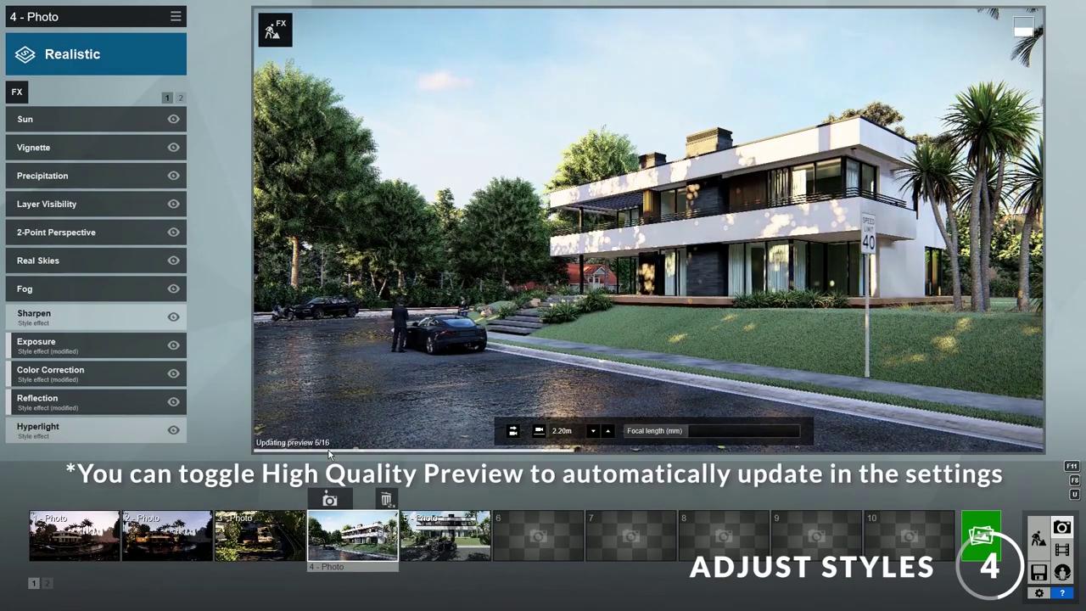
pyautogui.moveTo(886, 535)
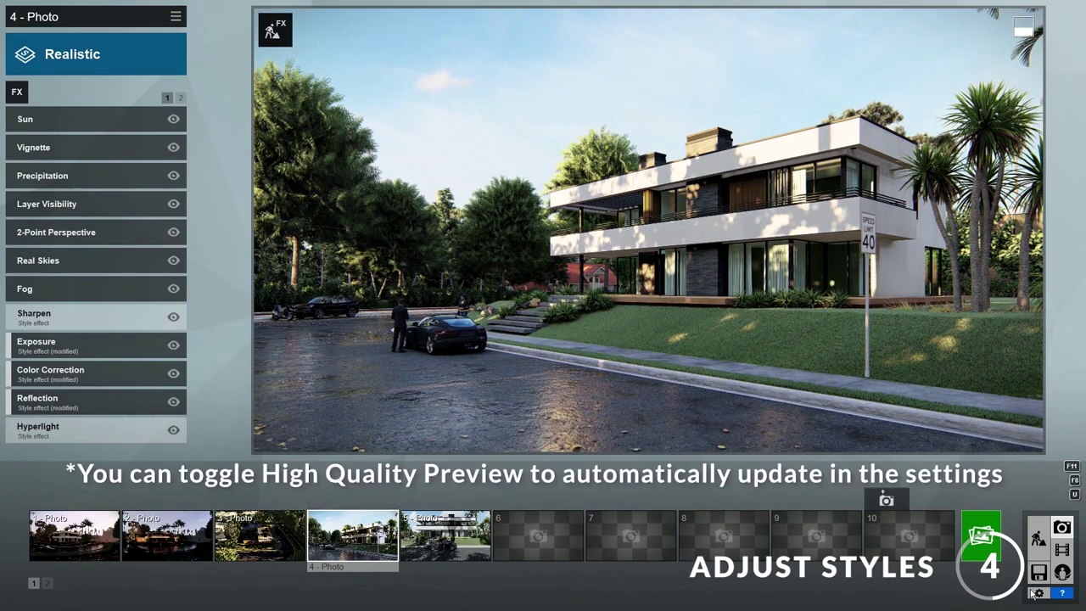
pyautogui.click(1035, 593)
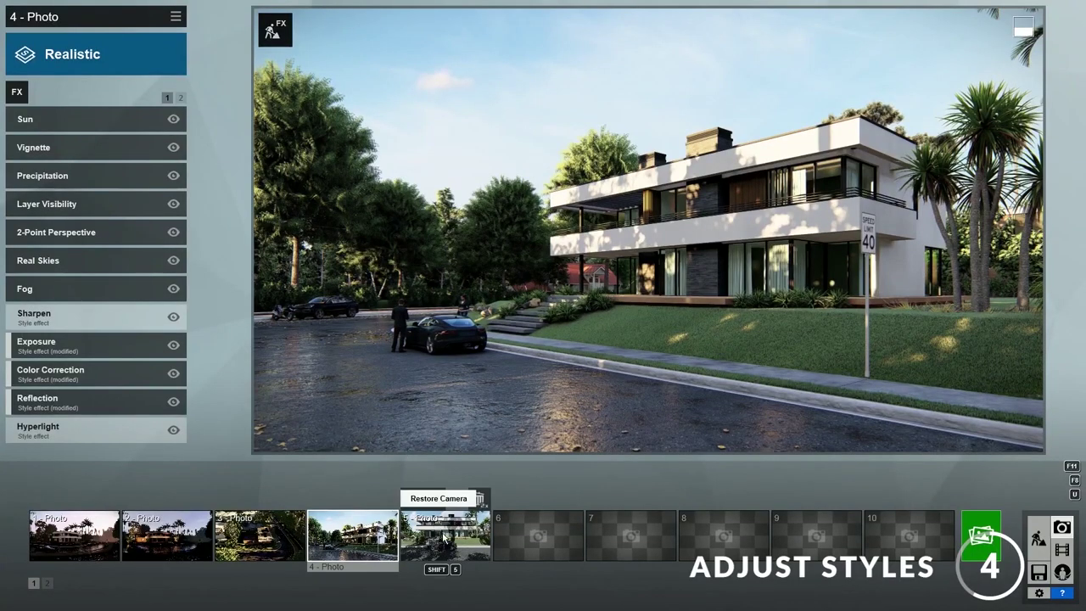
pyautogui.click(448, 543)
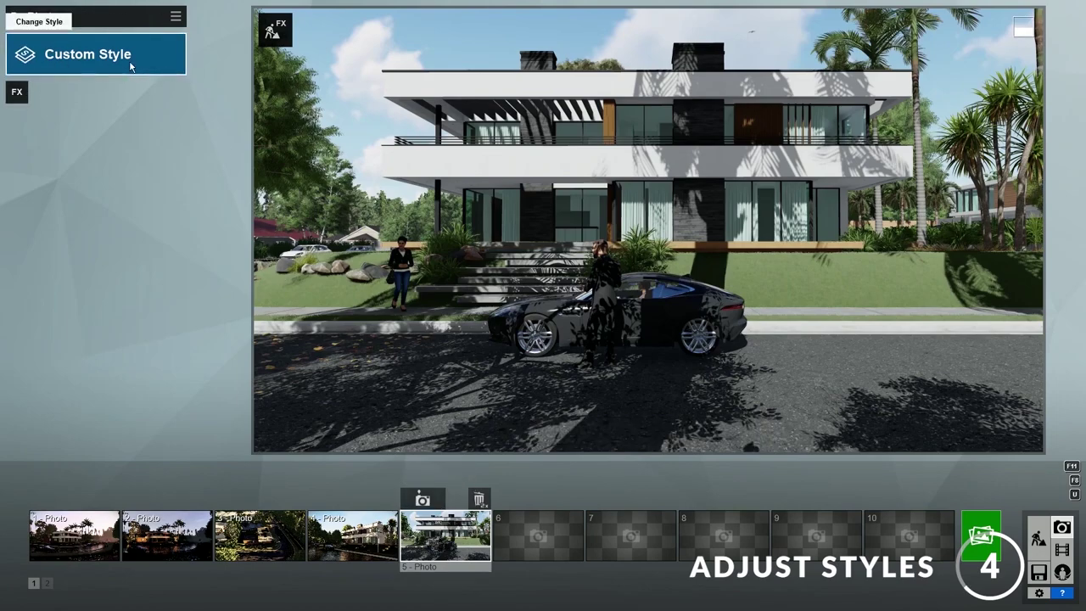
# Step: Choose the Realistic style preset for photo 5
pyautogui.click(130, 59)
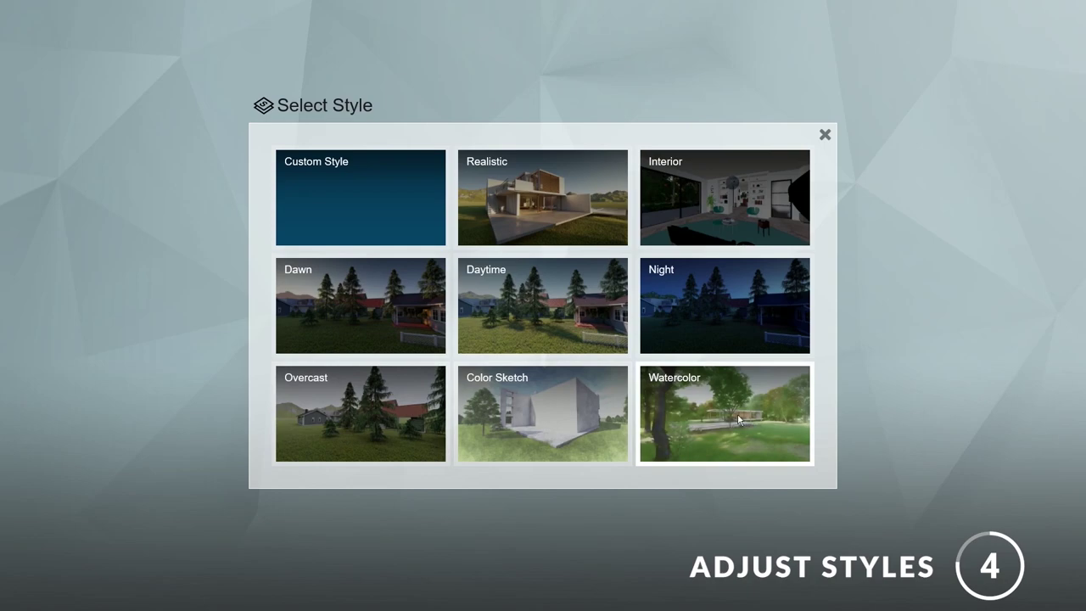
pyautogui.click(551, 197)
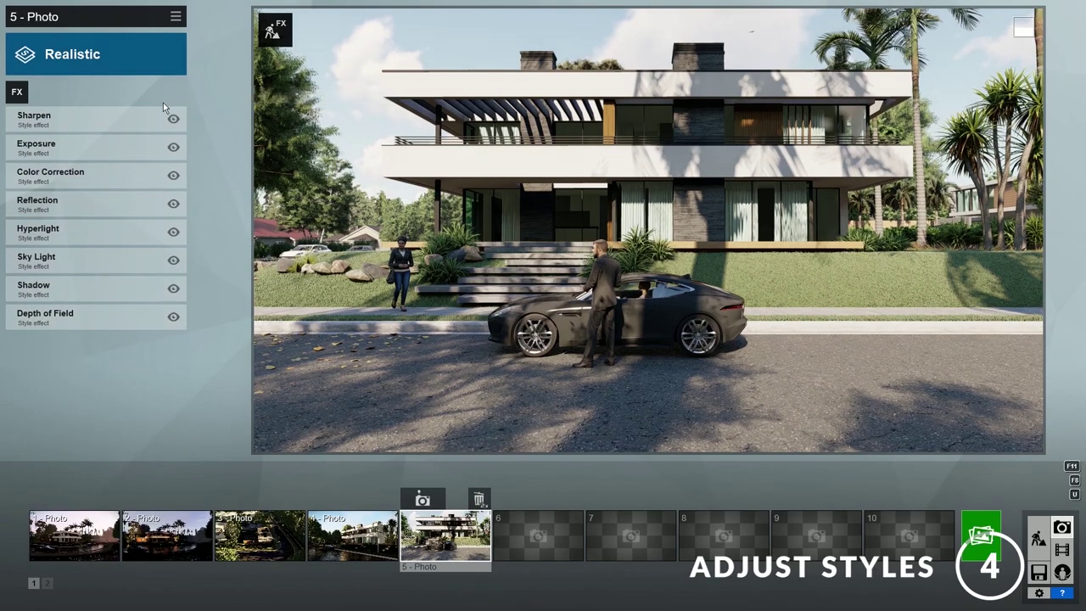
# Step: Copy photo 4's effects onto photo 5, then return to photo 1
pyautogui.click(331, 540)
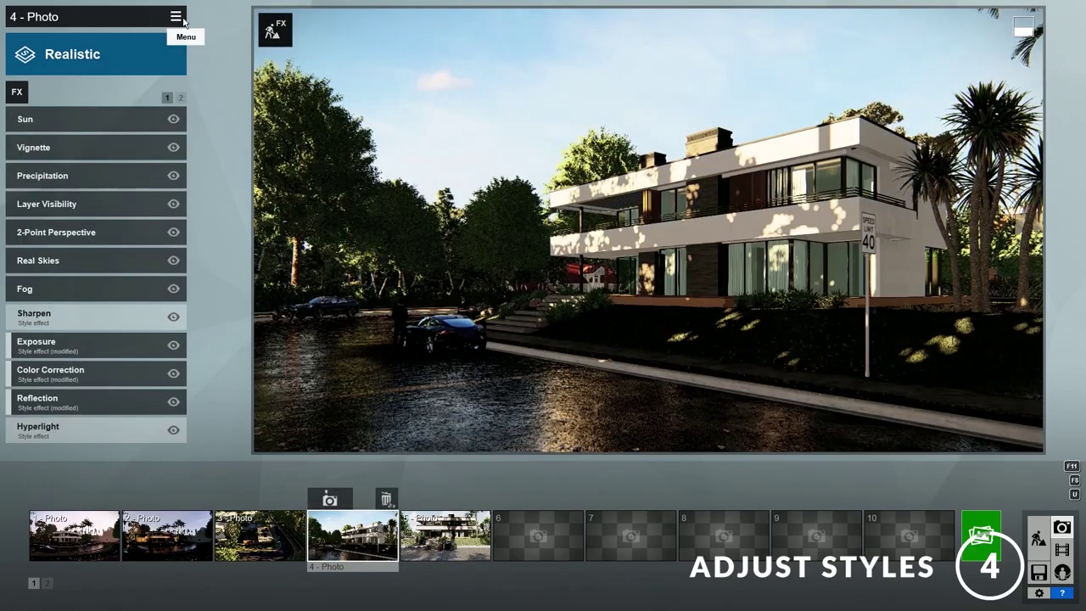
pyautogui.click(183, 21)
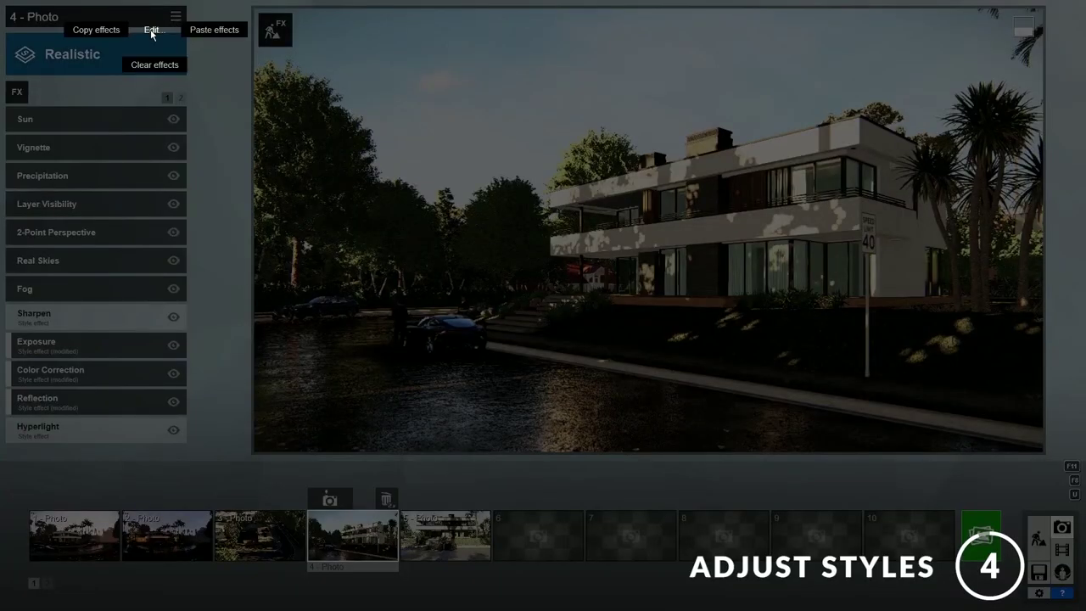
pyautogui.click(106, 30)
pyautogui.click(445, 535)
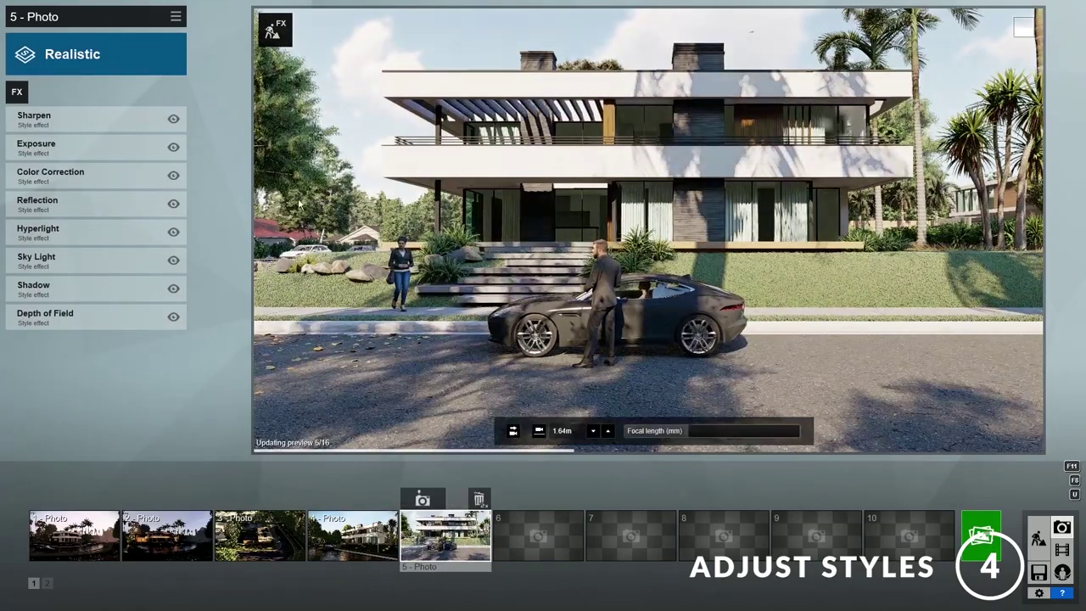
pyautogui.click(176, 16)
pyautogui.click(149, 34)
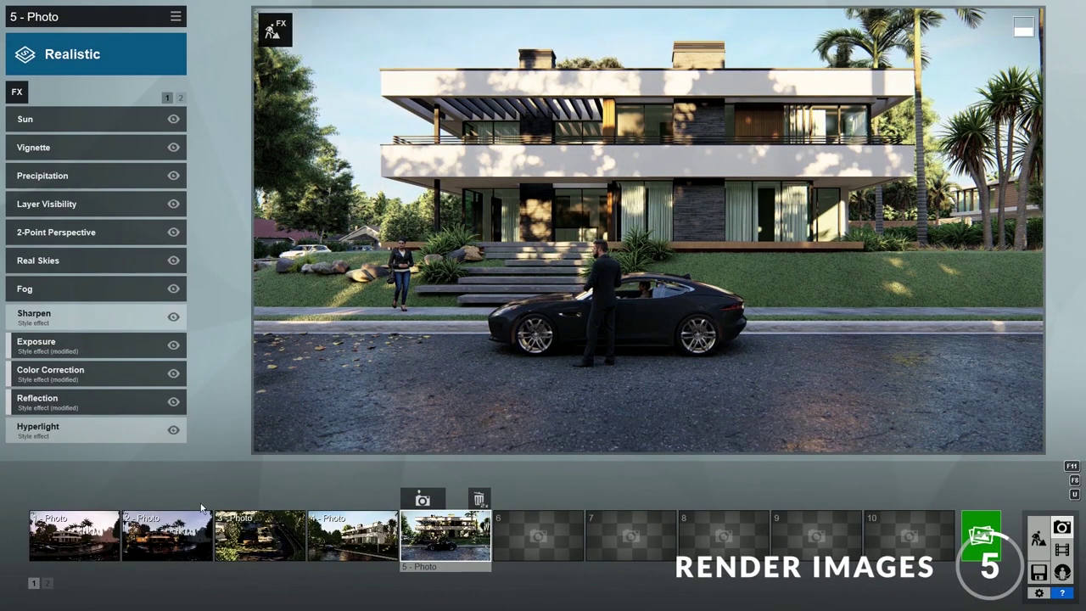
pyautogui.click(74, 534)
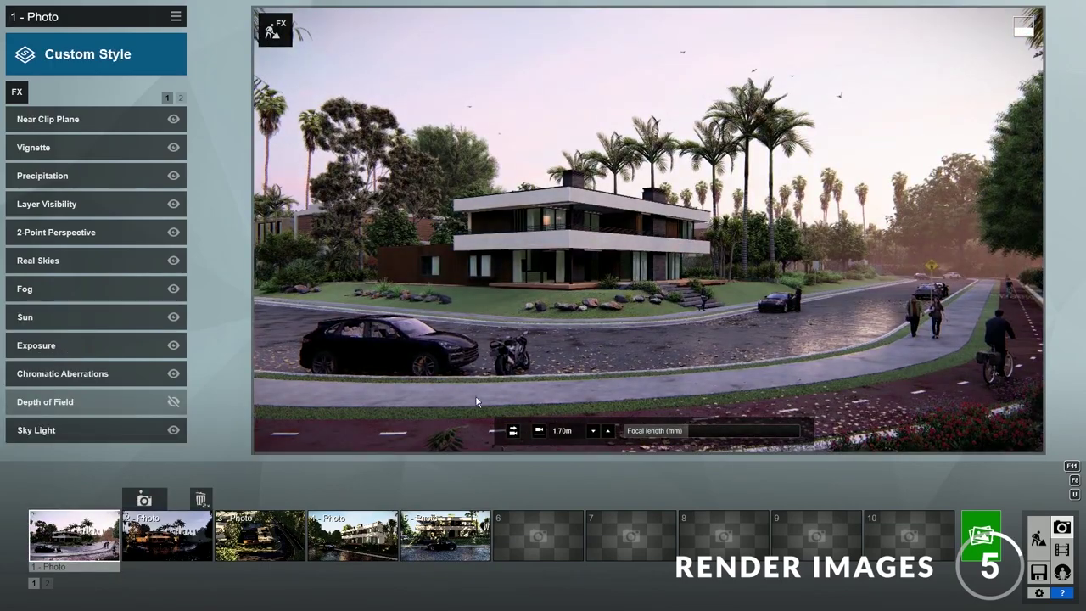
# Step: Open Render Photos on the Photo Set tab with all five photos ticked
pyautogui.click(980, 543)
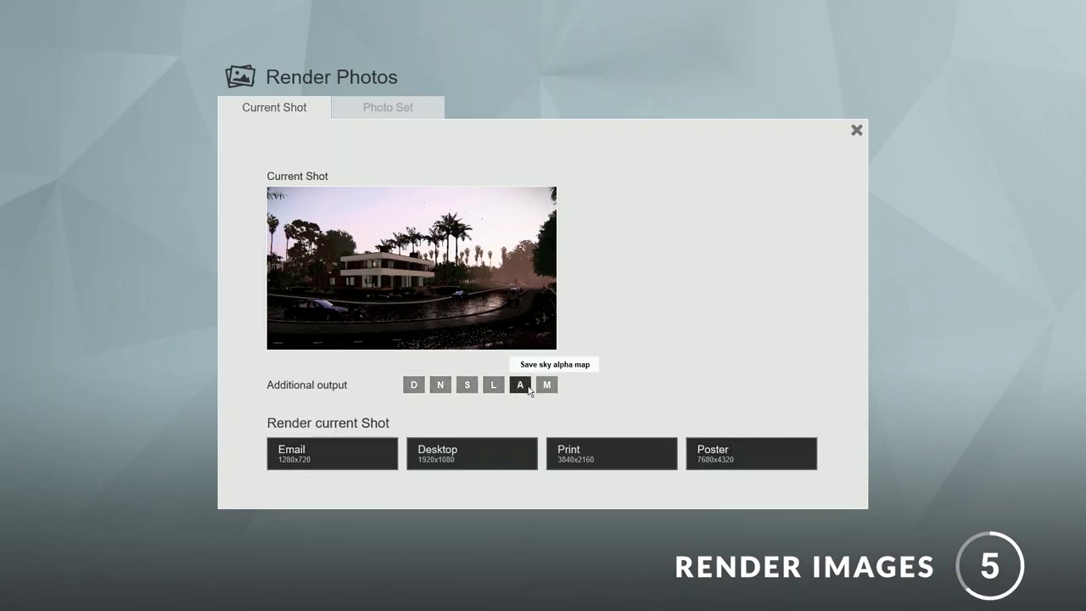
pyautogui.click(389, 107)
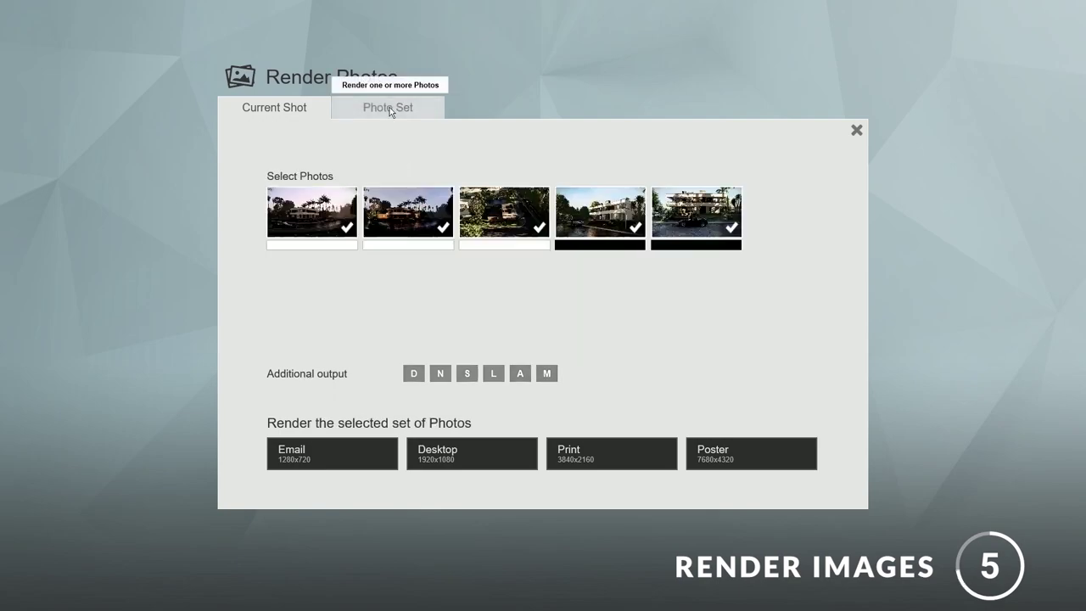